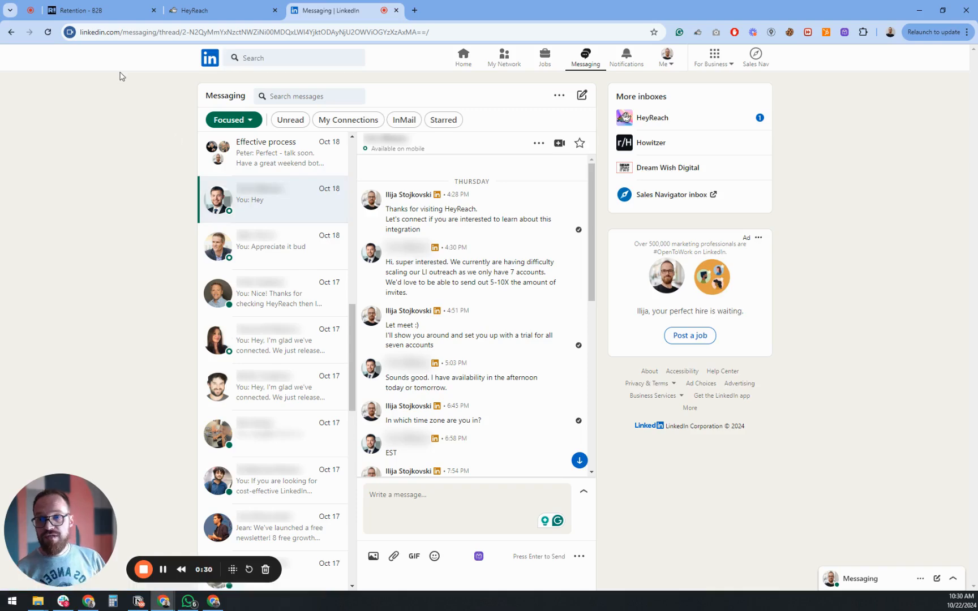
- Switch to RB2B, inspect the URL in the Webhook integration settings, and look over the rb2b campaigns in HeyReach
{"action": "left_click", "coordinate": [123, 11]}
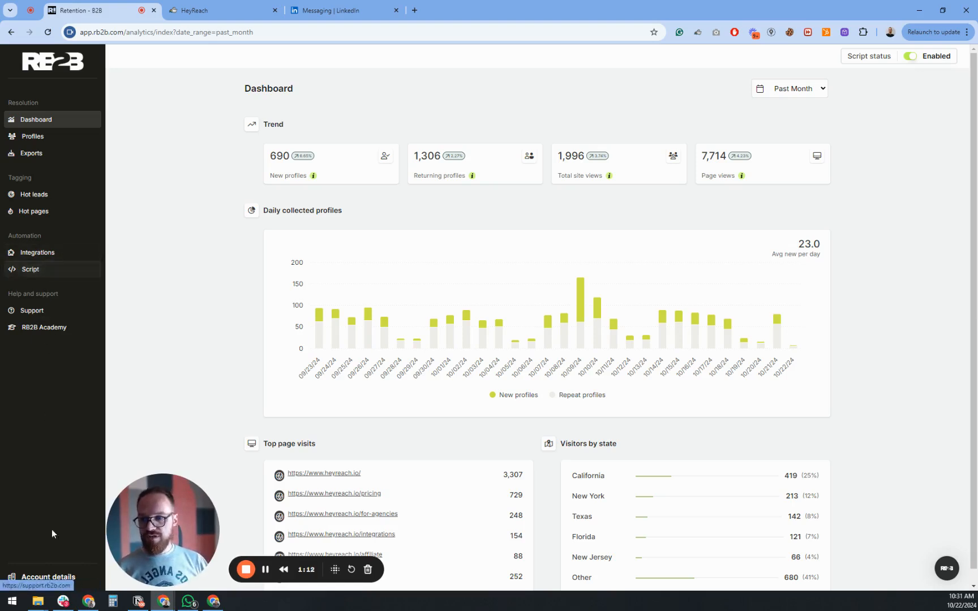
{"action": "left_click", "coordinate": [50, 578]}
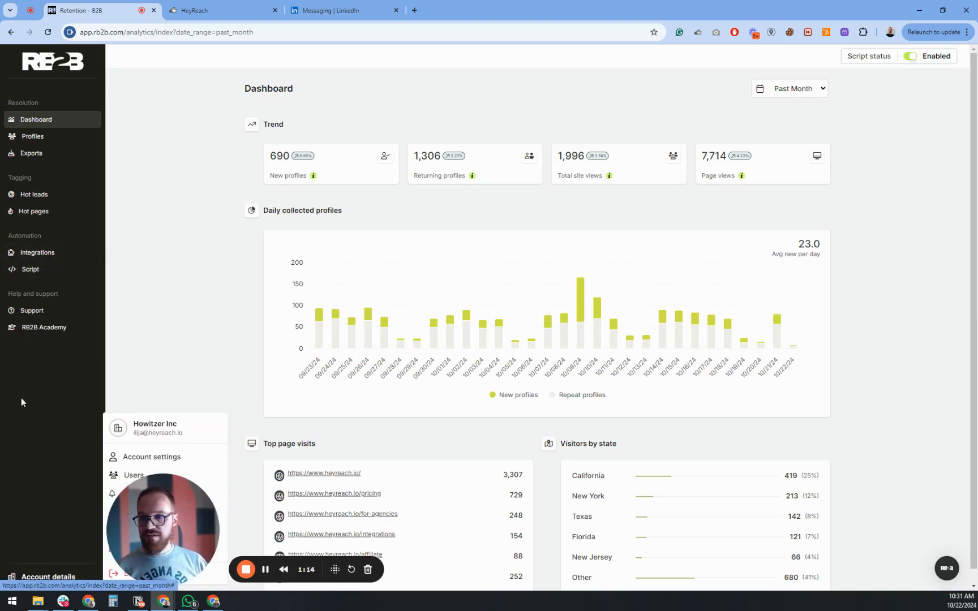
{"action": "left_click", "coordinate": [40, 253]}
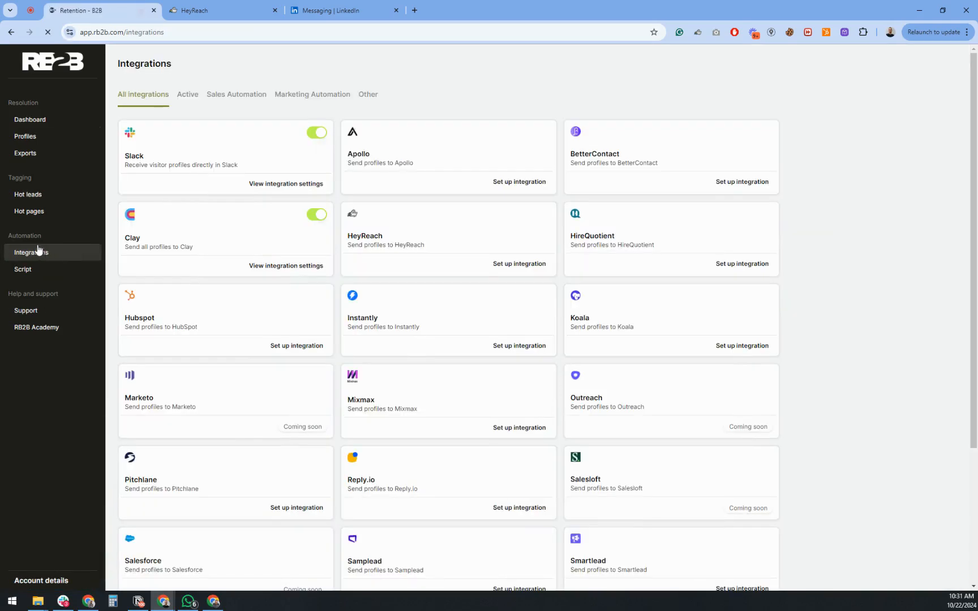
{"action": "scroll", "coordinate": [343, 330], "scroll_direction": "down", "scroll_amount": 5}
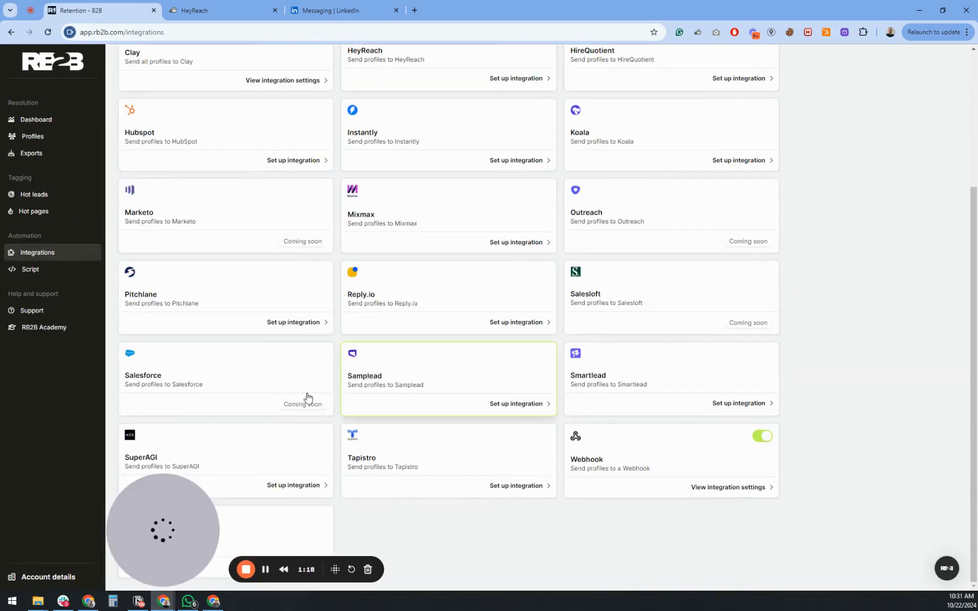
{"action": "left_click", "coordinate": [692, 488]}
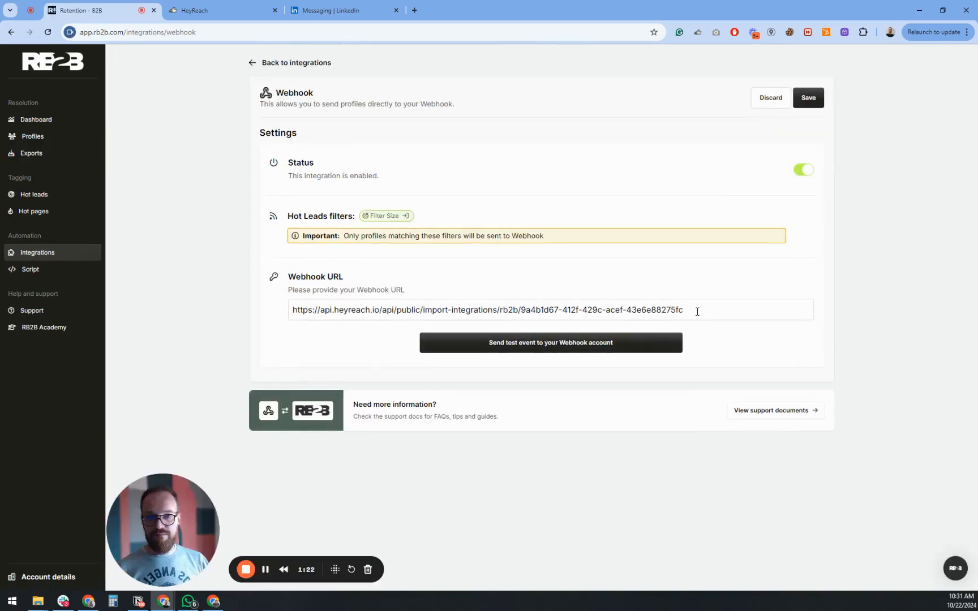
{"action": "double_click", "coordinate": [352, 310]}
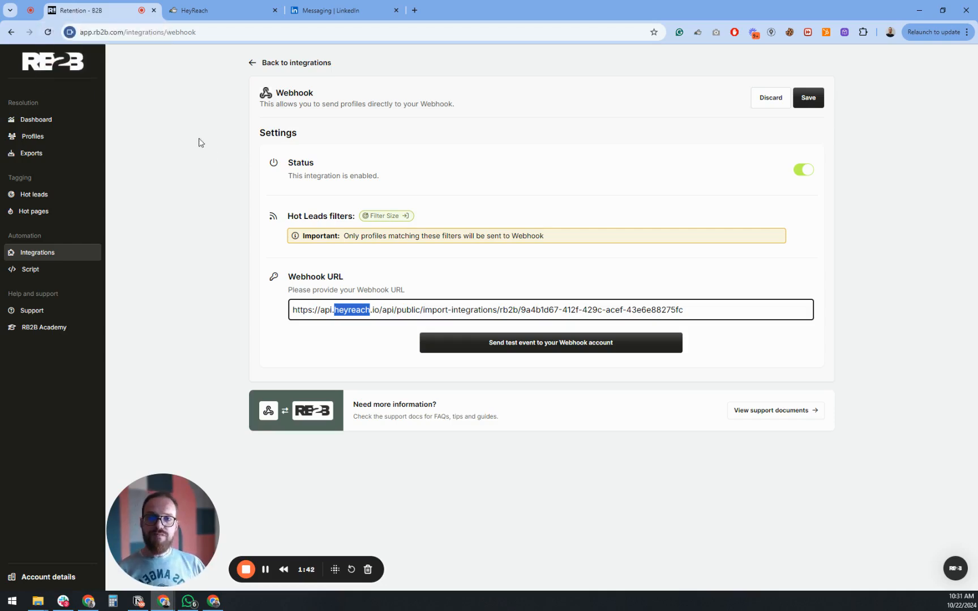
{"action": "left_click", "coordinate": [214, 12]}
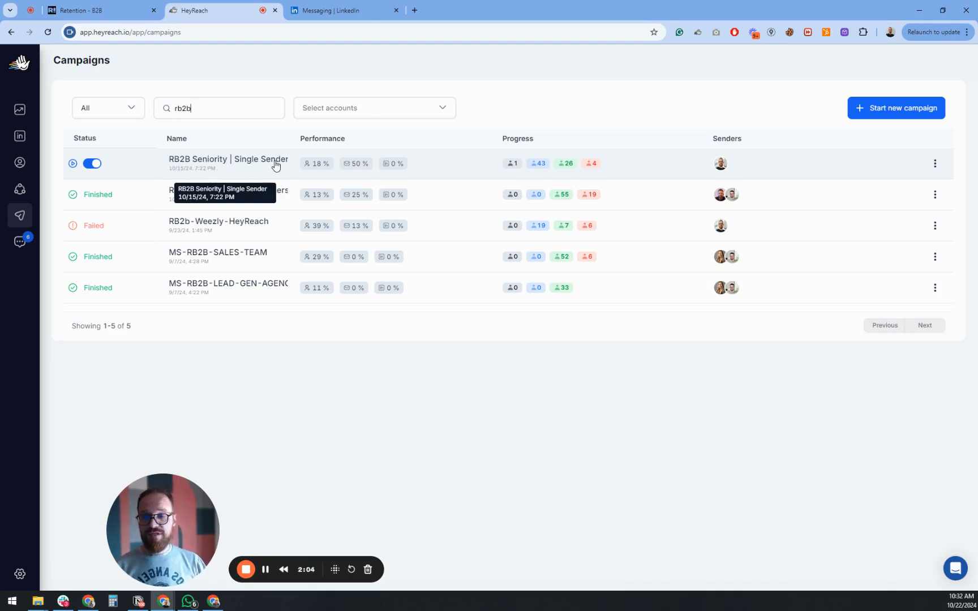
- In RB2B, open the "Filter Size" hot leads filter for editing, review its criteria and applied integrations, and save it
{"action": "left_click", "coordinate": [85, 13]}
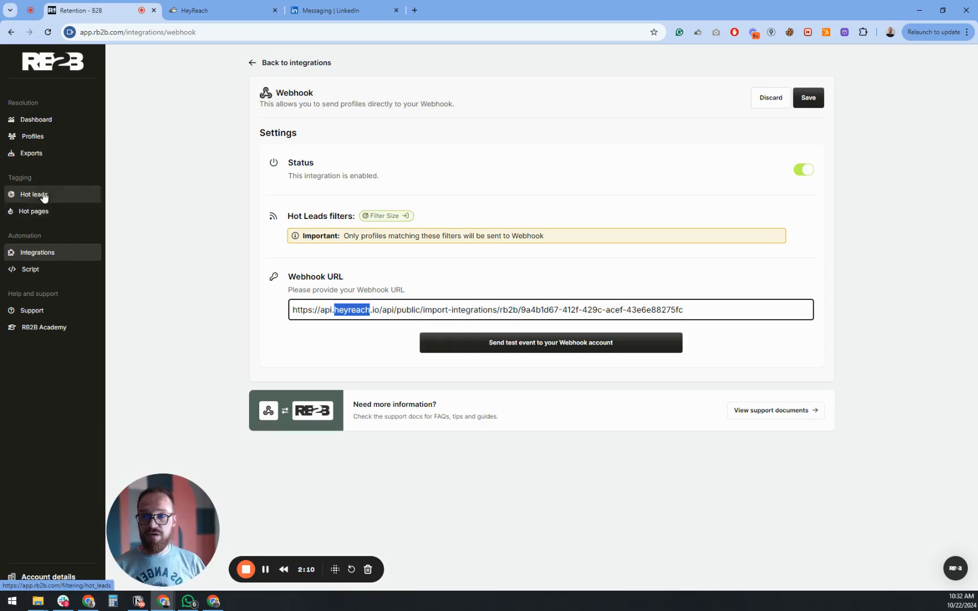
{"action": "left_click", "coordinate": [40, 201]}
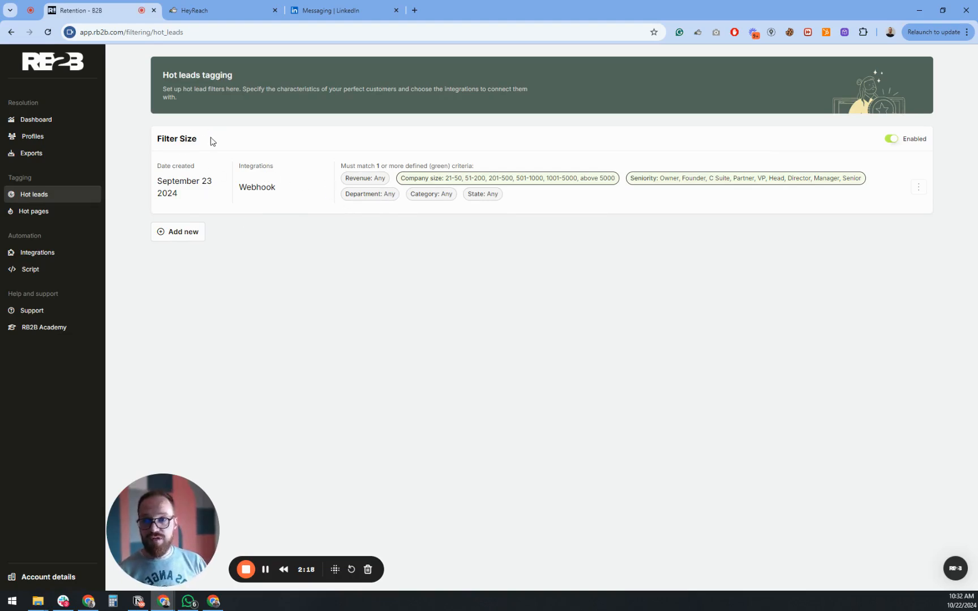
{"action": "left_click", "coordinate": [919, 193]}
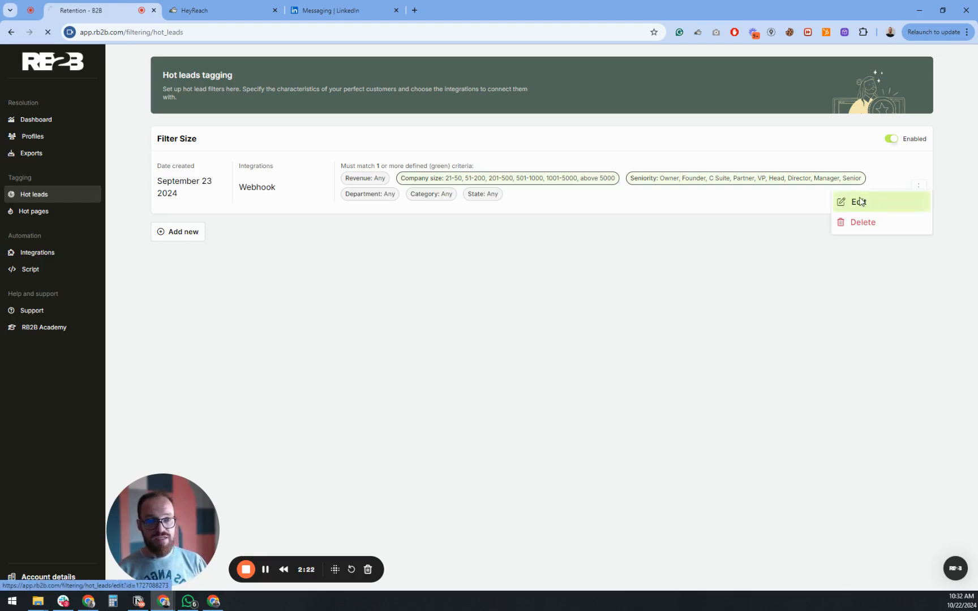
{"action": "left_click", "coordinate": [865, 205]}
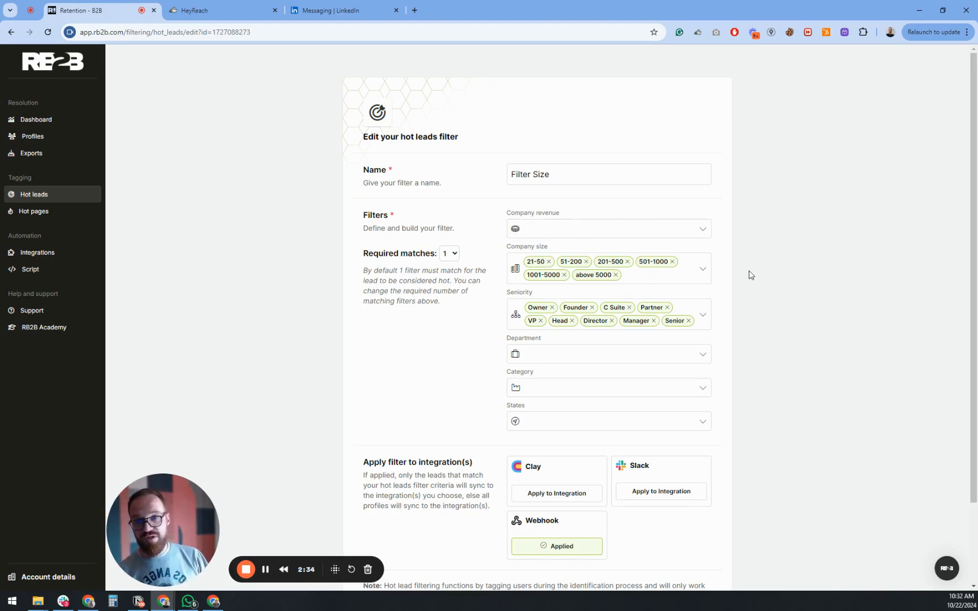
{"action": "scroll", "coordinate": [577, 226], "scroll_direction": "down", "scroll_amount": 3}
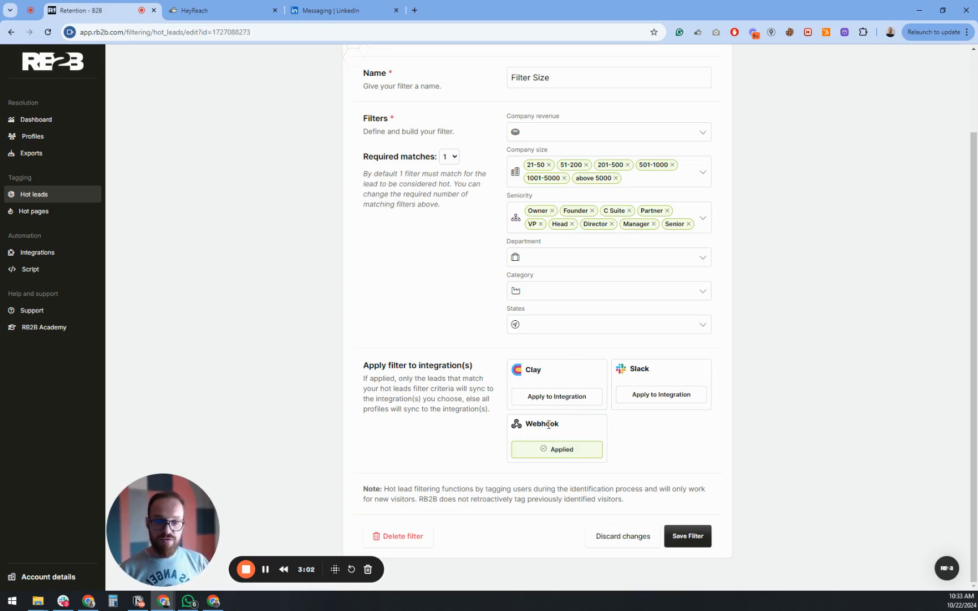
{"action": "scroll", "coordinate": [554, 332], "scroll_direction": "up", "scroll_amount": 2}
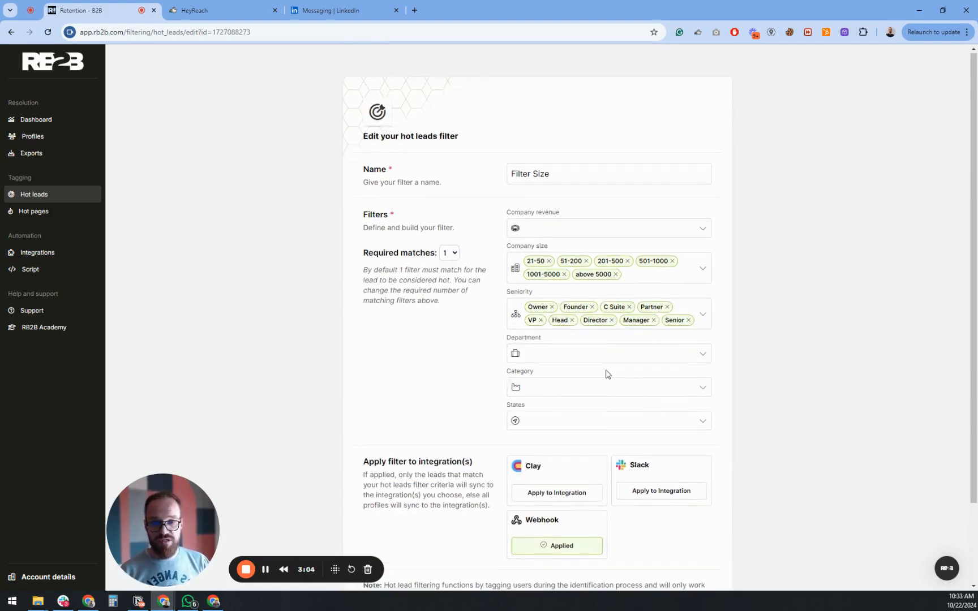
{"action": "scroll", "coordinate": [603, 391], "scroll_direction": "down", "scroll_amount": 2}
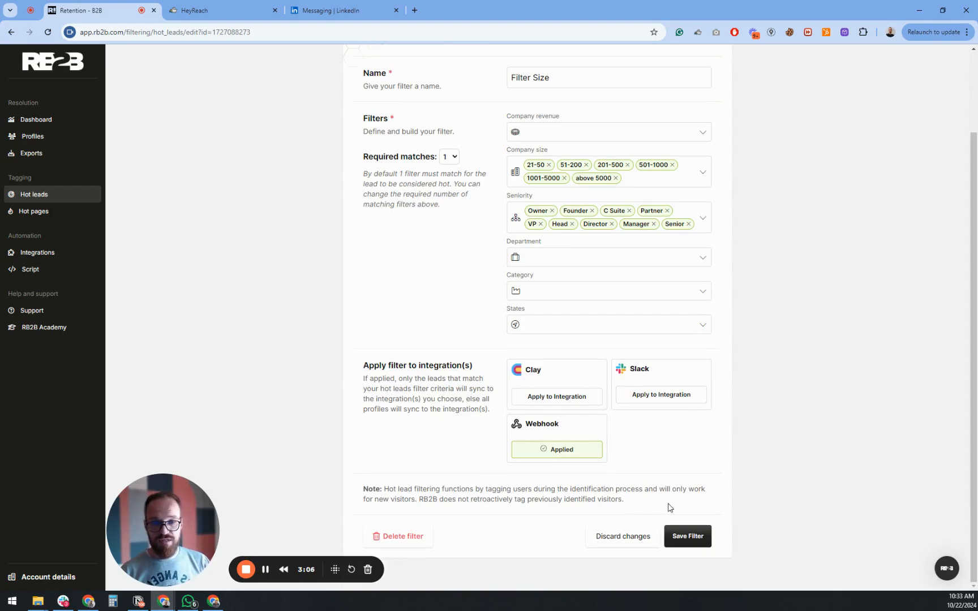
{"action": "left_click", "coordinate": [693, 539]}
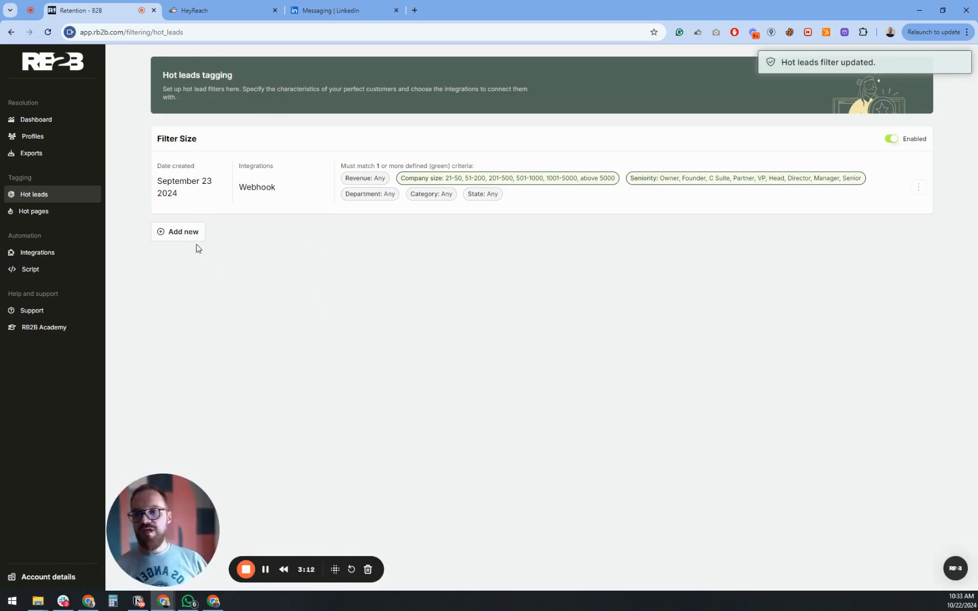
- In HeyReach, open the "RB2B Seniority | Single Sender" campaign's sequence and read the connection request message
{"action": "left_click", "coordinate": [229, 10]}
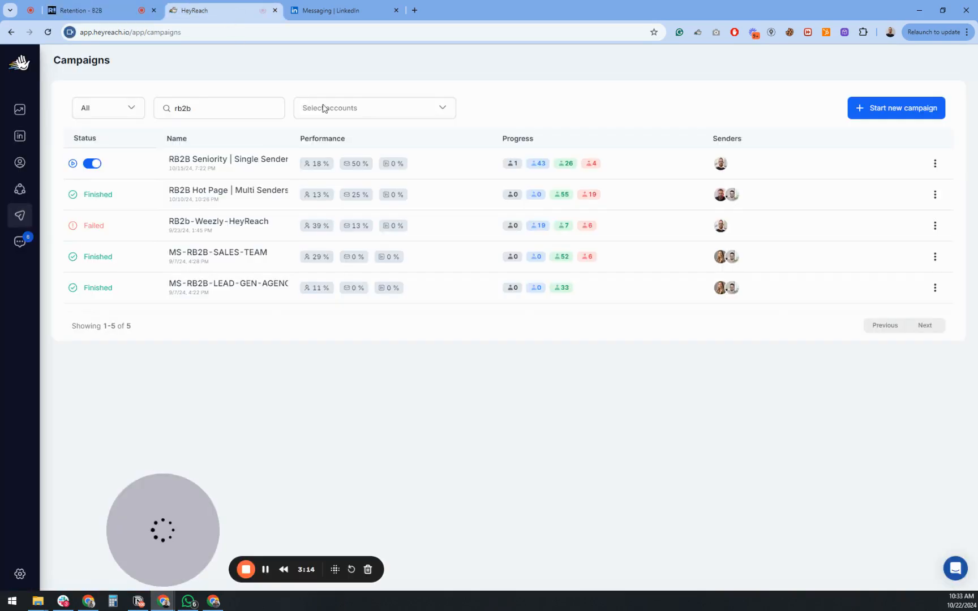
{"action": "left_click", "coordinate": [251, 163]}
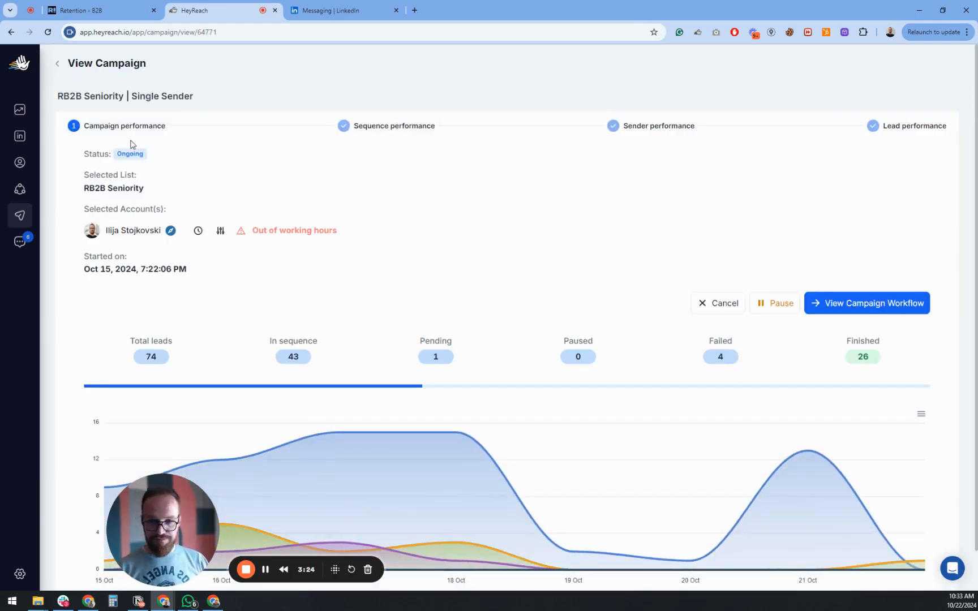
{"action": "left_click", "coordinate": [392, 130]}
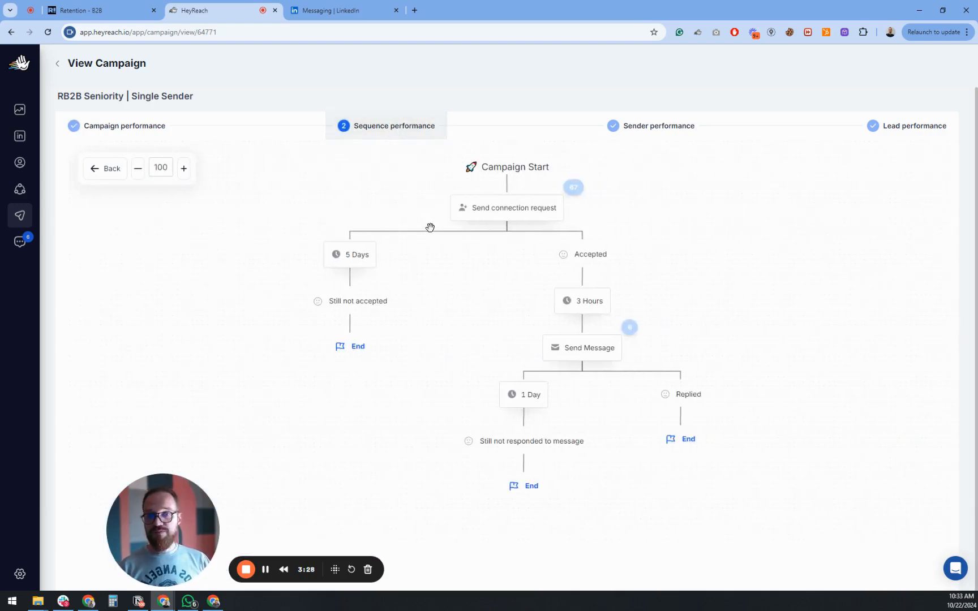
{"action": "left_click", "coordinate": [510, 218]}
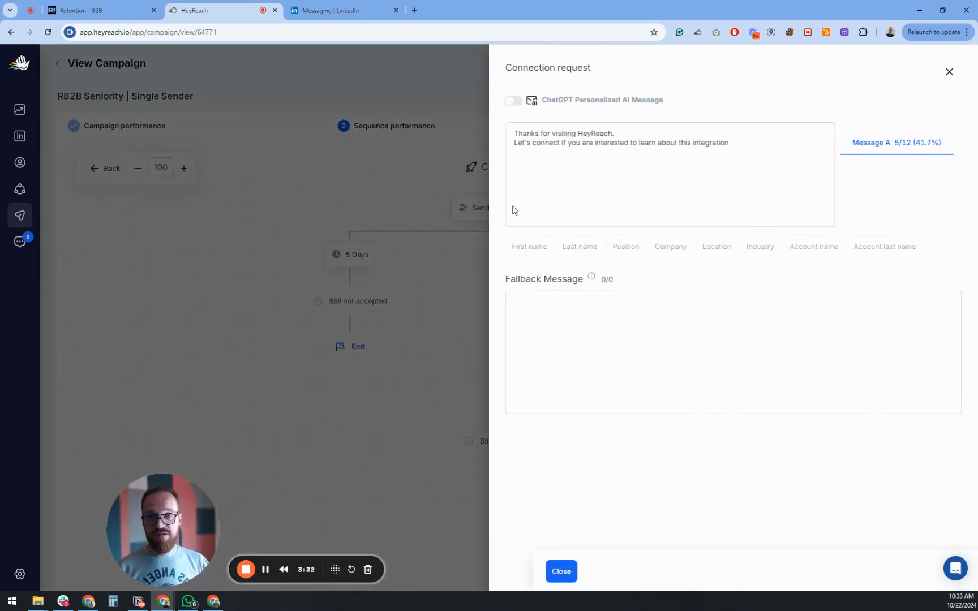
{"action": "left_click_drag", "start_coordinate": [637, 137], "coordinate": [510, 138]}
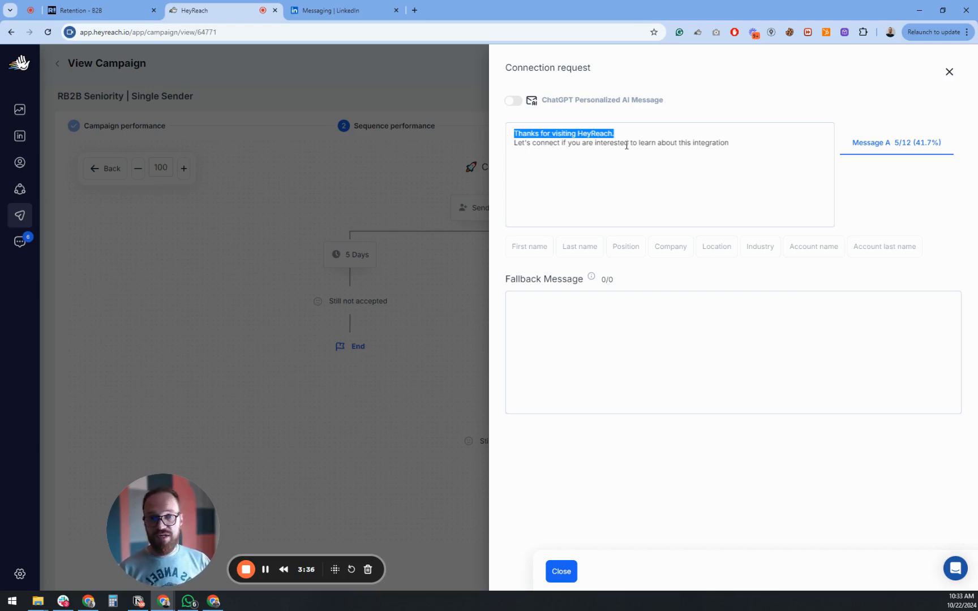
{"action": "left_click", "coordinate": [739, 145]}
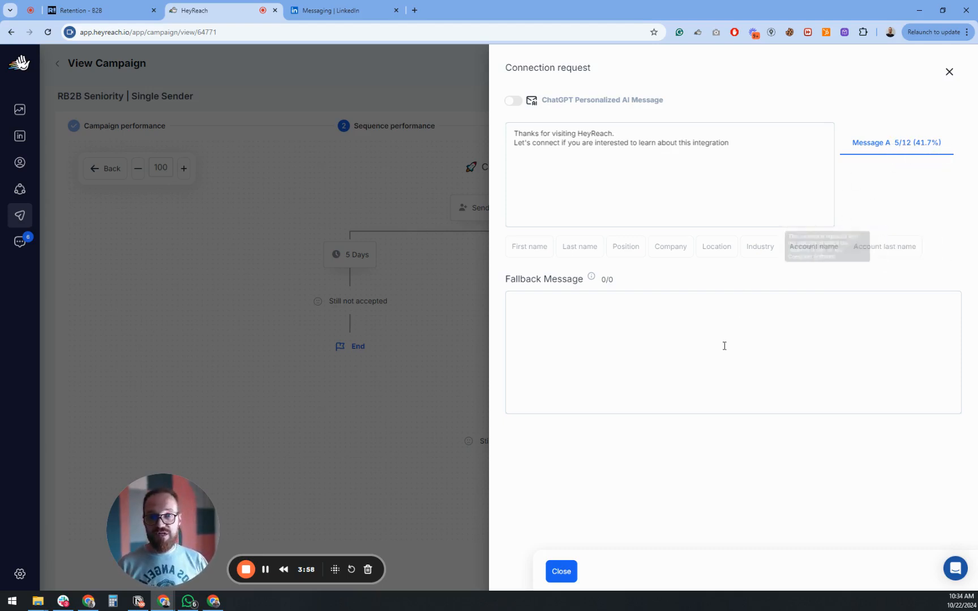
{"action": "left_click", "coordinate": [561, 571]}
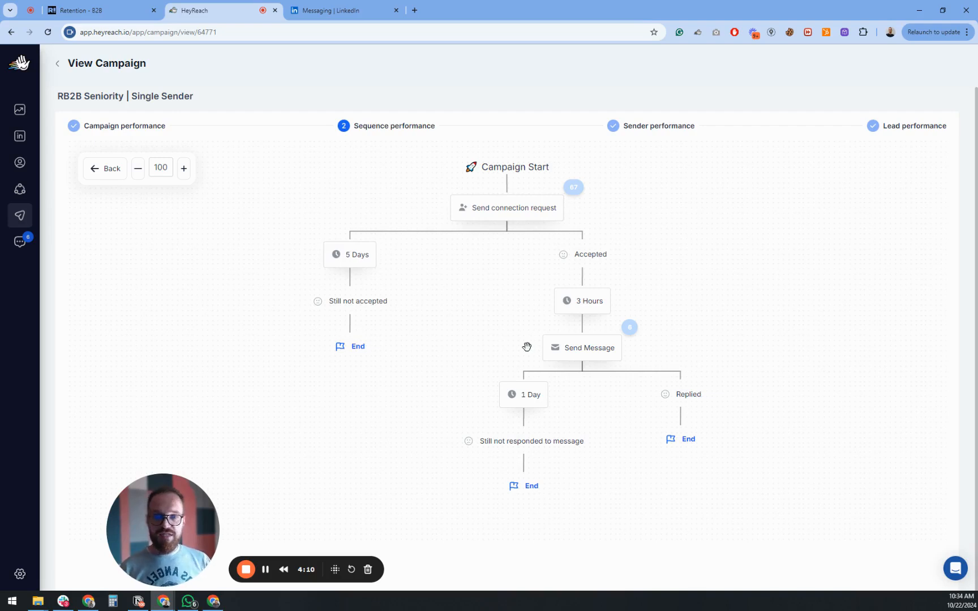
- Read the follow-up message sent after the connection is accepted in the campaign sequence
{"action": "left_click", "coordinate": [587, 355]}
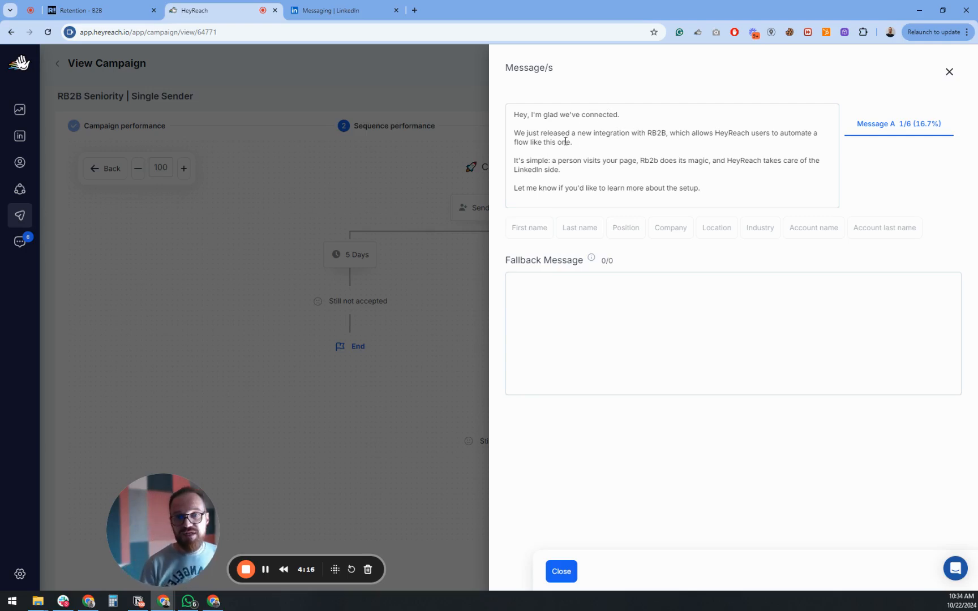
{"action": "left_click_drag", "start_coordinate": [584, 145], "coordinate": [514, 129]}
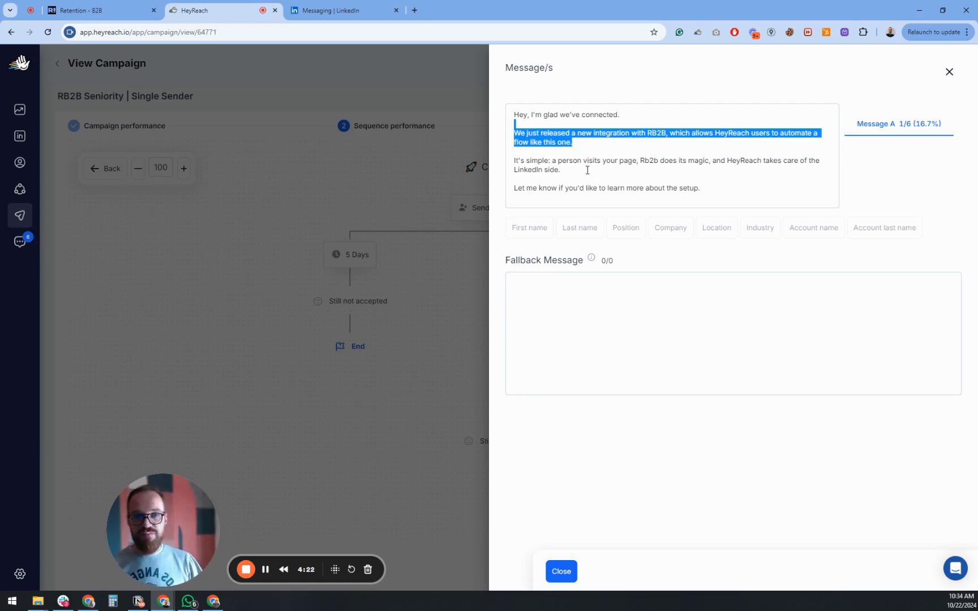
{"action": "left_click_drag", "start_coordinate": [556, 161], "coordinate": [795, 171]}
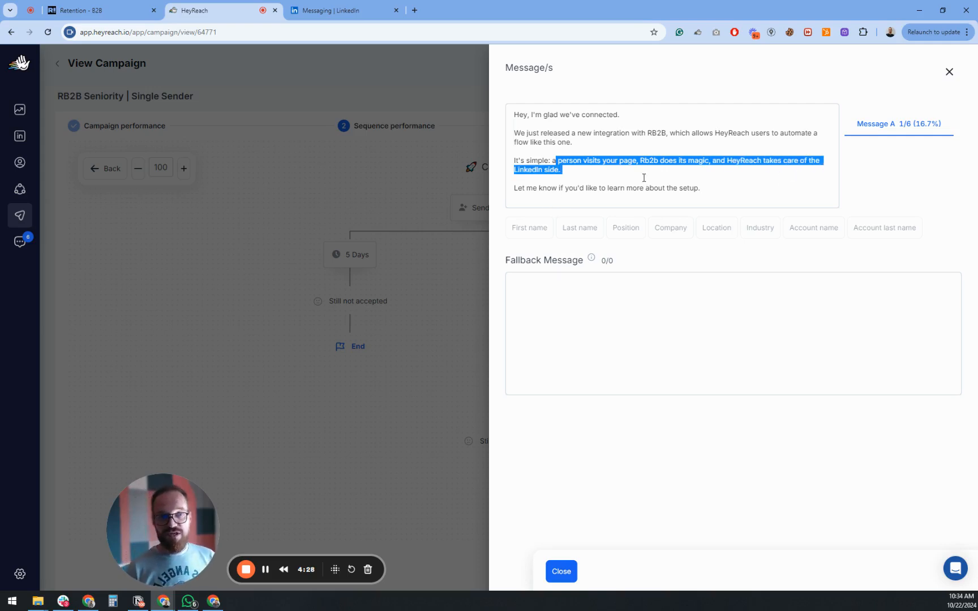
{"action": "left_click", "coordinate": [561, 571]}
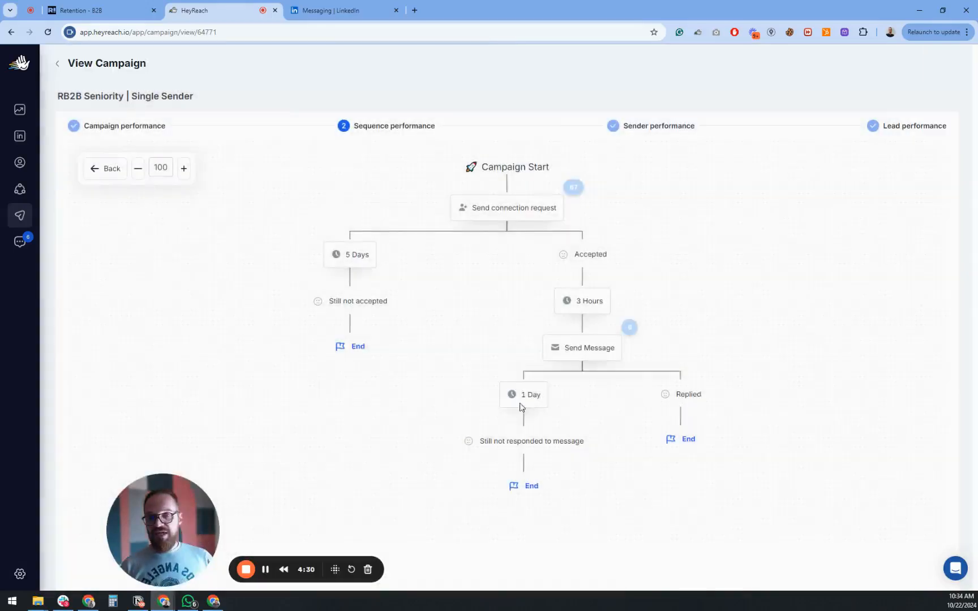
- View the campaign's sender performance and check the hot leads filter in RB2B before returning to HeyReach
{"action": "left_click", "coordinate": [669, 132]}
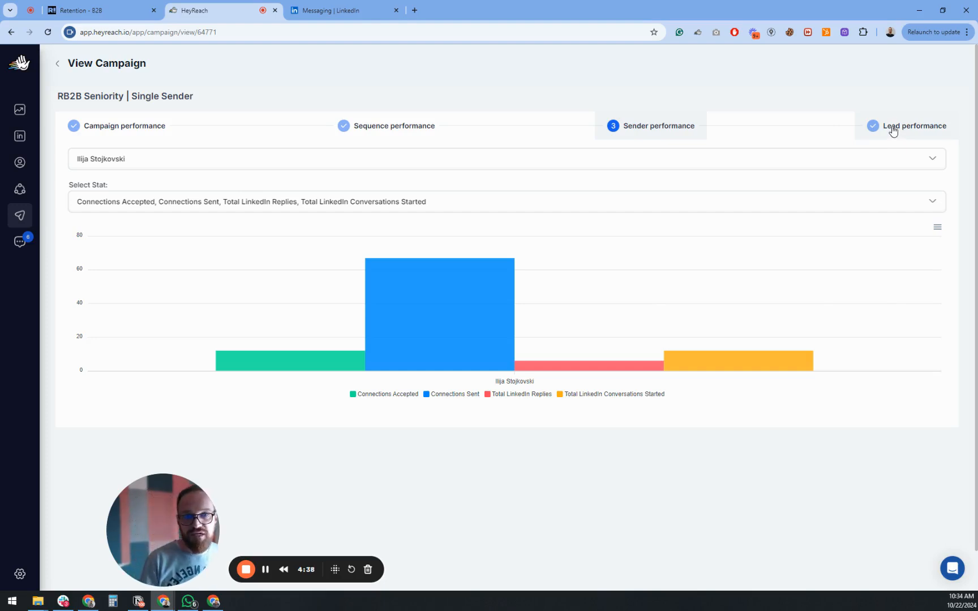
{"action": "left_click", "coordinate": [119, 6]}
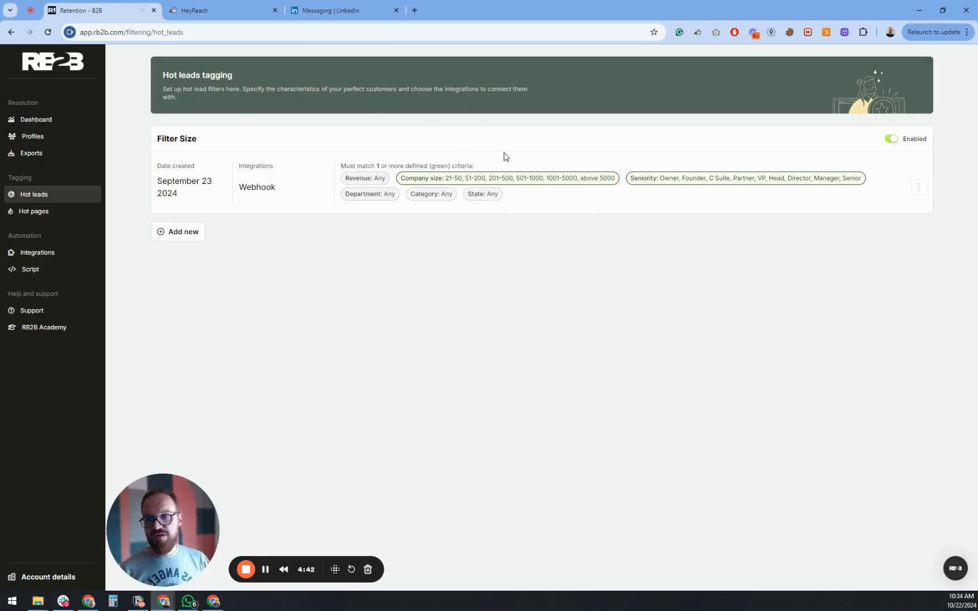
{"action": "left_click", "coordinate": [228, 11]}
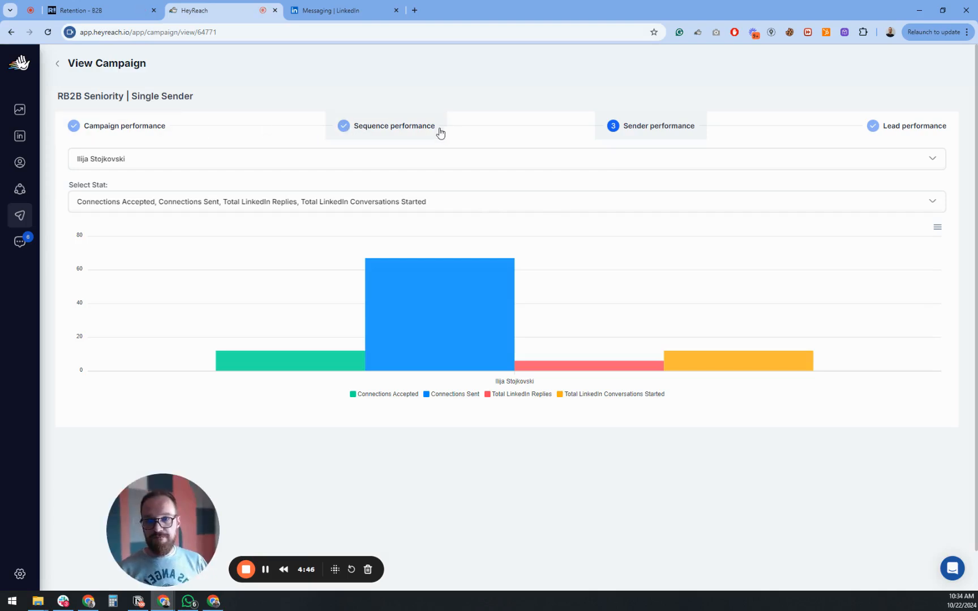
- Open the RB2B connection page in HeyReach's integrations and copy its import URL
{"action": "mouse_move", "coordinate": [20, 573]}
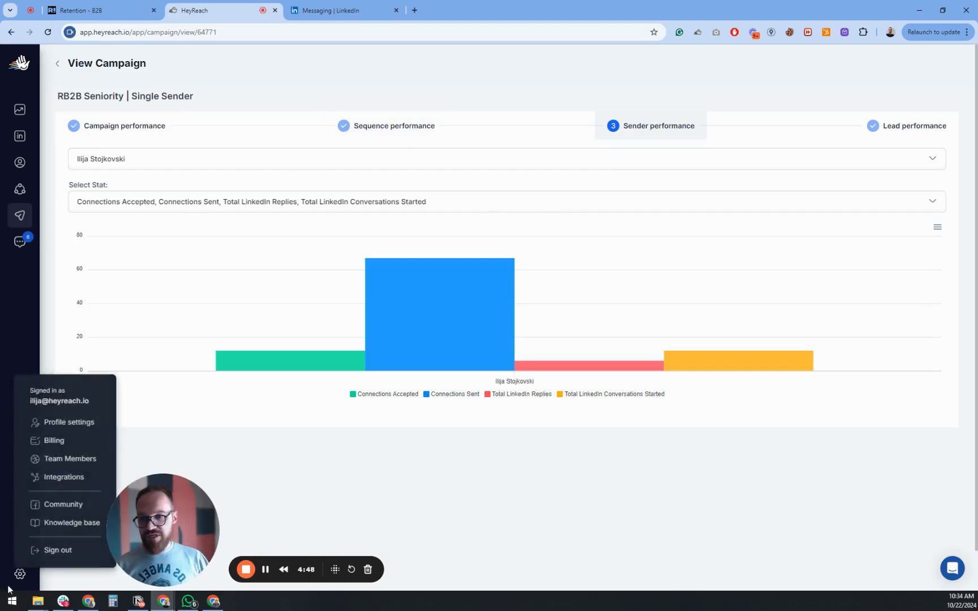
{"action": "left_click", "coordinate": [63, 477]}
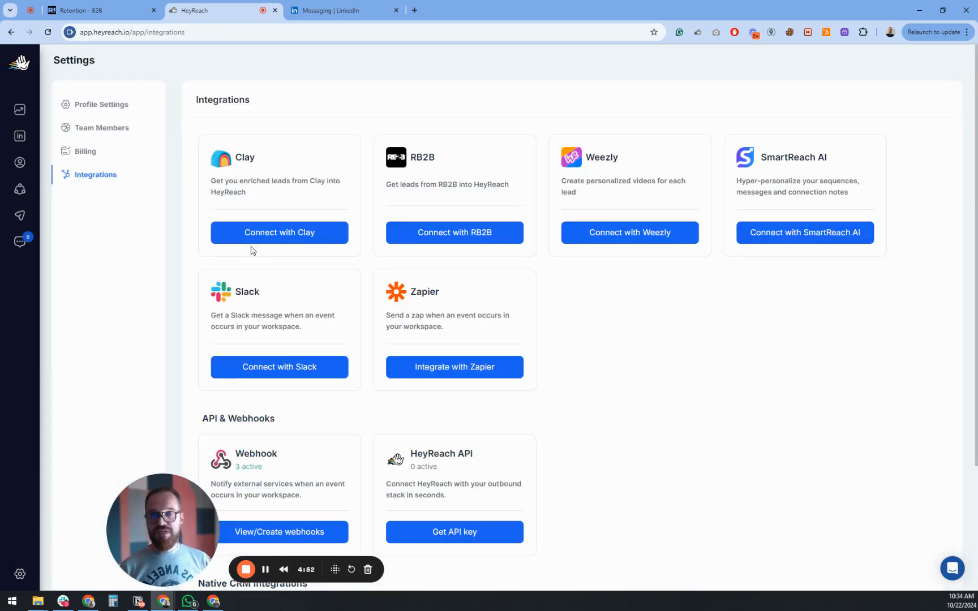
{"action": "left_click", "coordinate": [475, 240]}
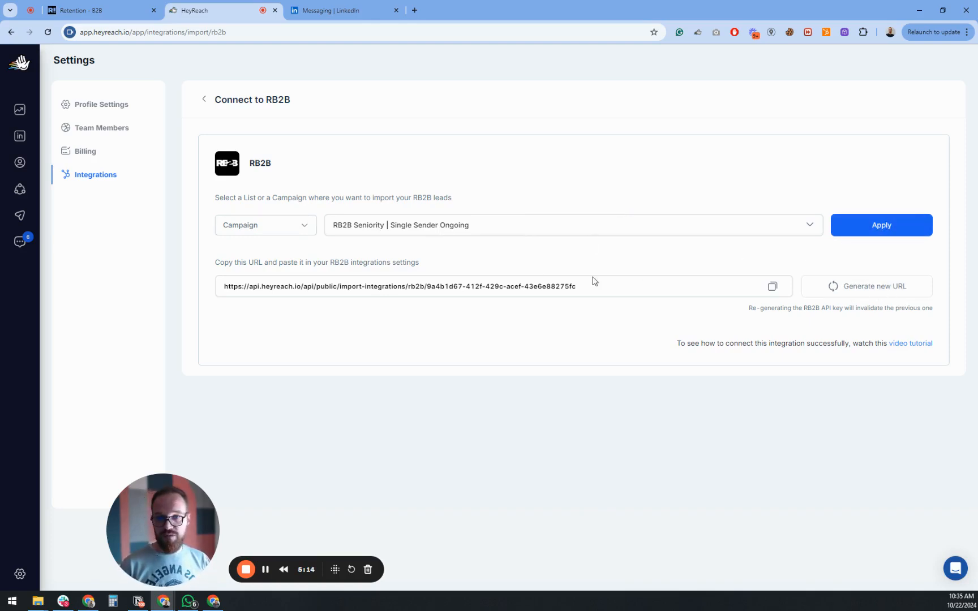
{"action": "left_click", "coordinate": [774, 288]}
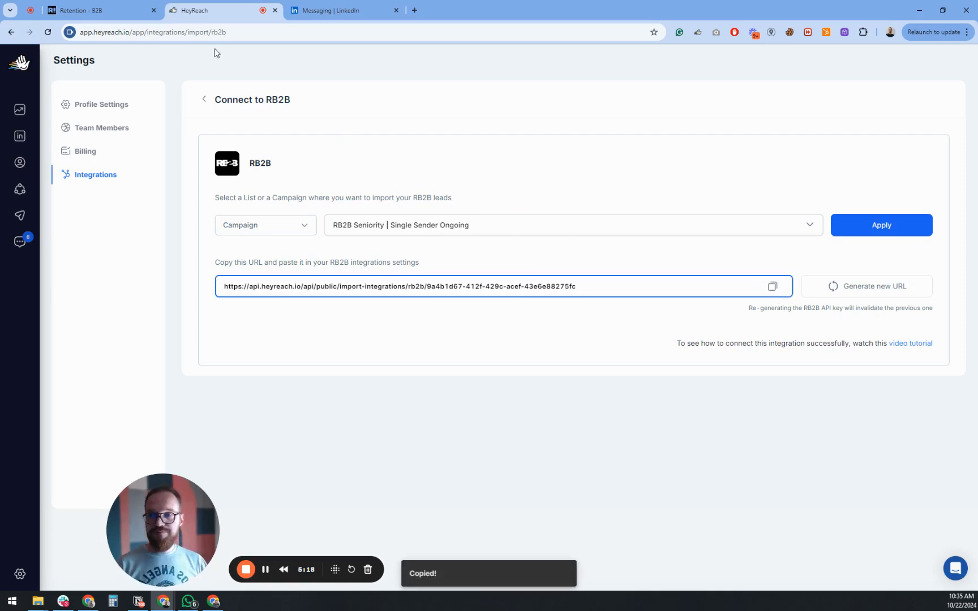
- In RB2B, open the Webhook integration settings, replace the Webhook URL with the copied HeyReach import URL and send a test event
{"action": "left_click", "coordinate": [116, 8]}
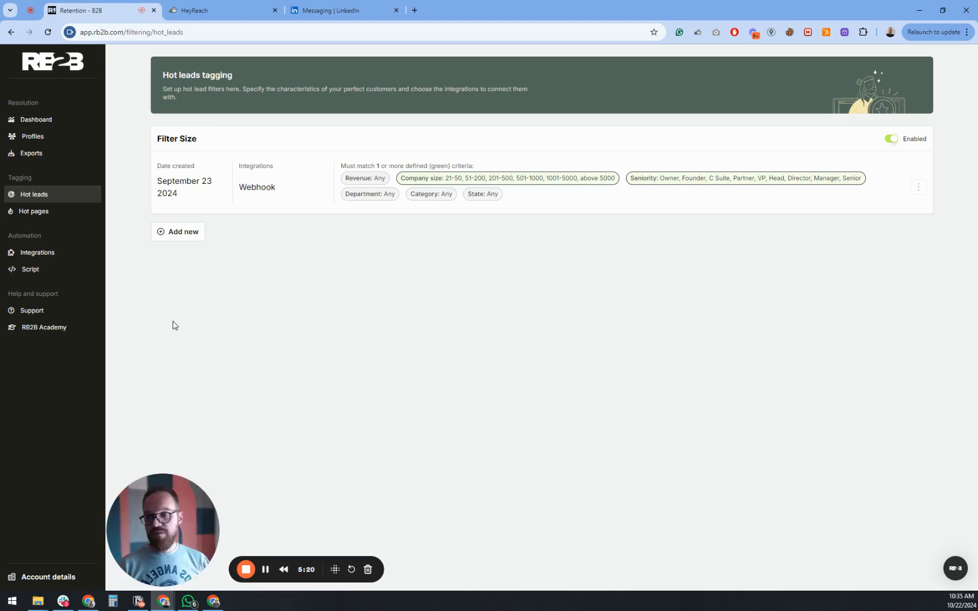
{"action": "left_click", "coordinate": [44, 253]}
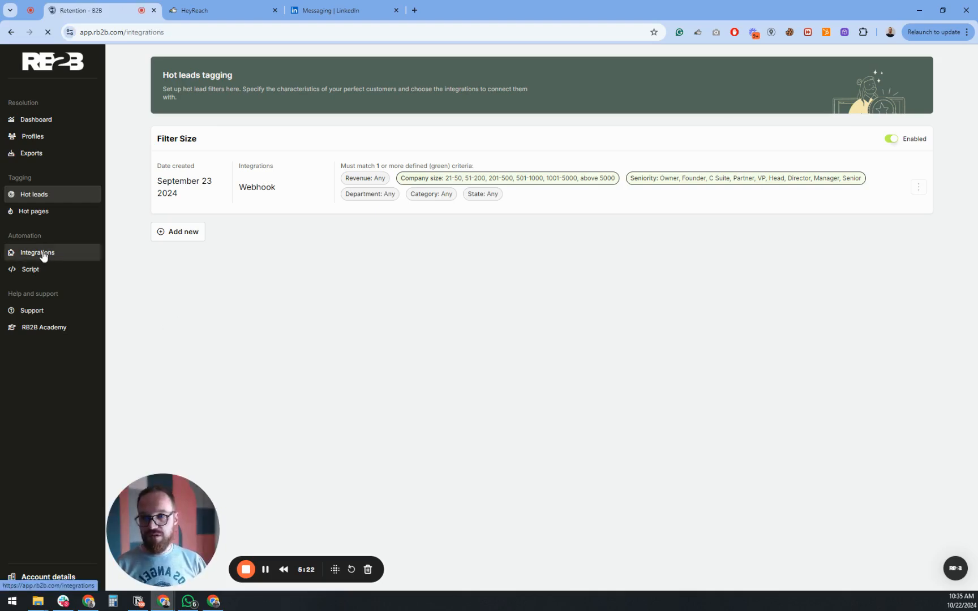
{"action": "scroll", "coordinate": [403, 352], "scroll_direction": "down", "scroll_amount": 3}
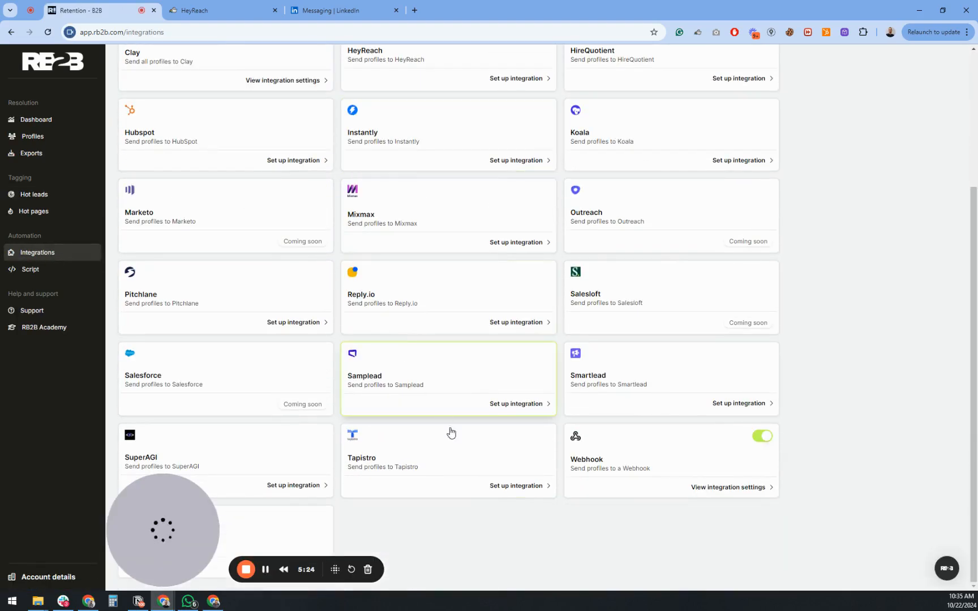
{"action": "left_click", "coordinate": [746, 488]}
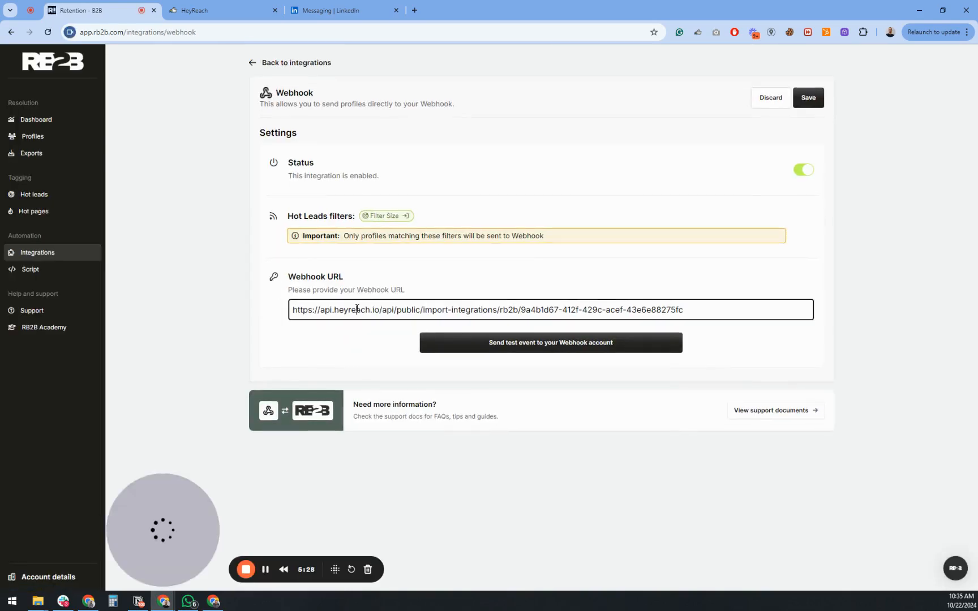
{"action": "triple_click", "coordinate": [449, 314]}
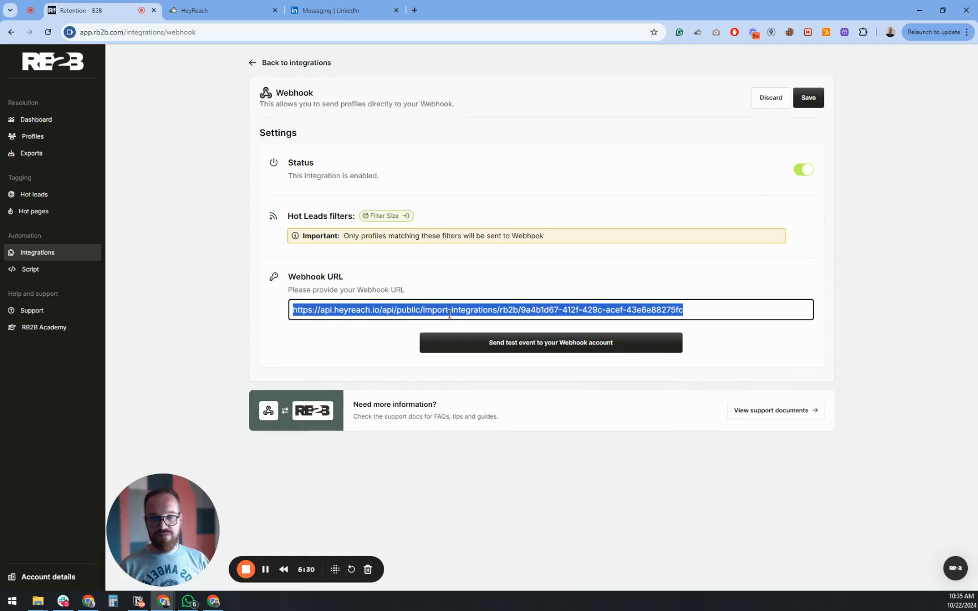
{"action": "key", "text": "ctrl+v"}
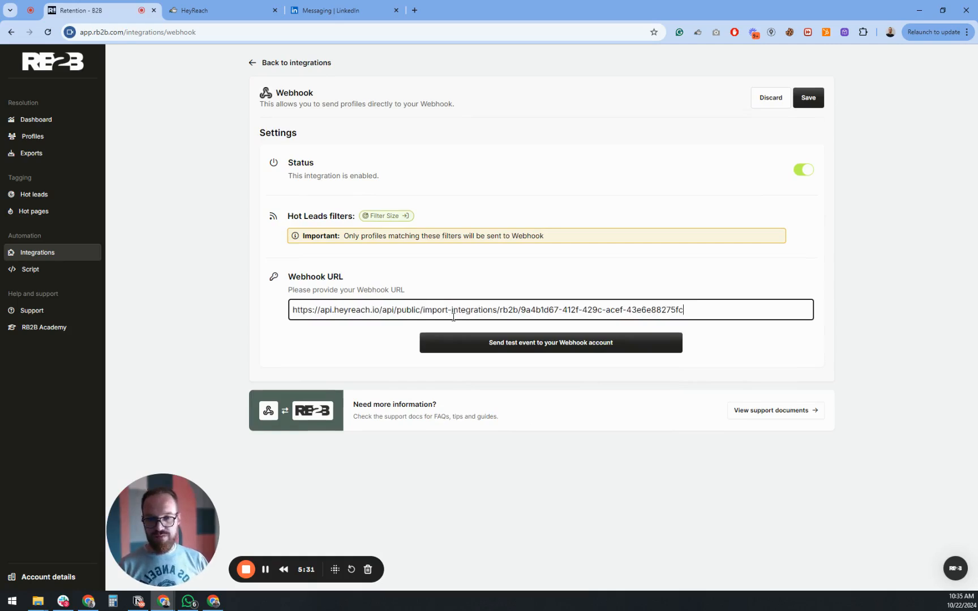
{"action": "left_click", "coordinate": [522, 346]}
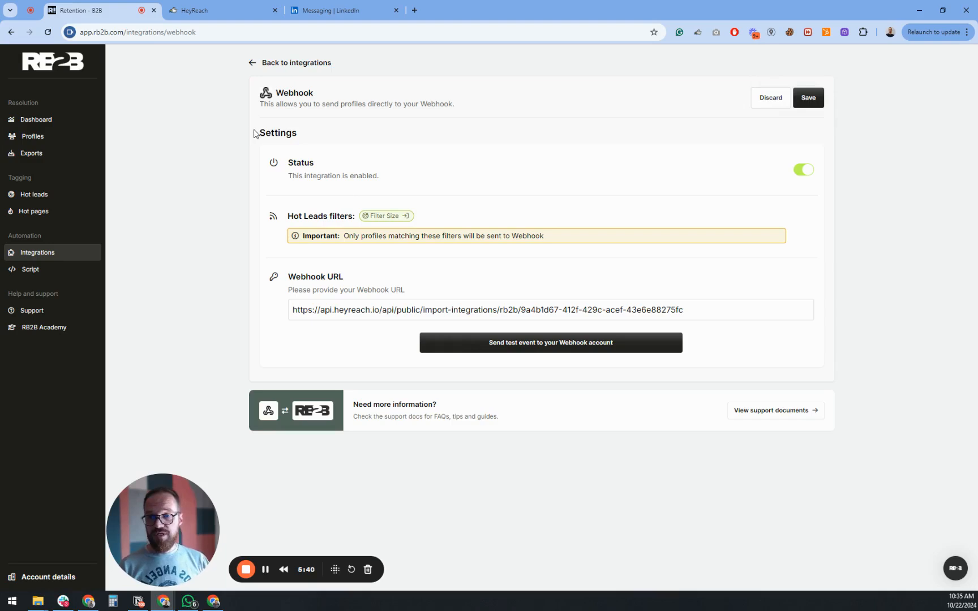
- Switch to HeyReach, search the lead lists for "rb2b" and open the RB2B Seniority list
{"action": "left_click", "coordinate": [207, 13]}
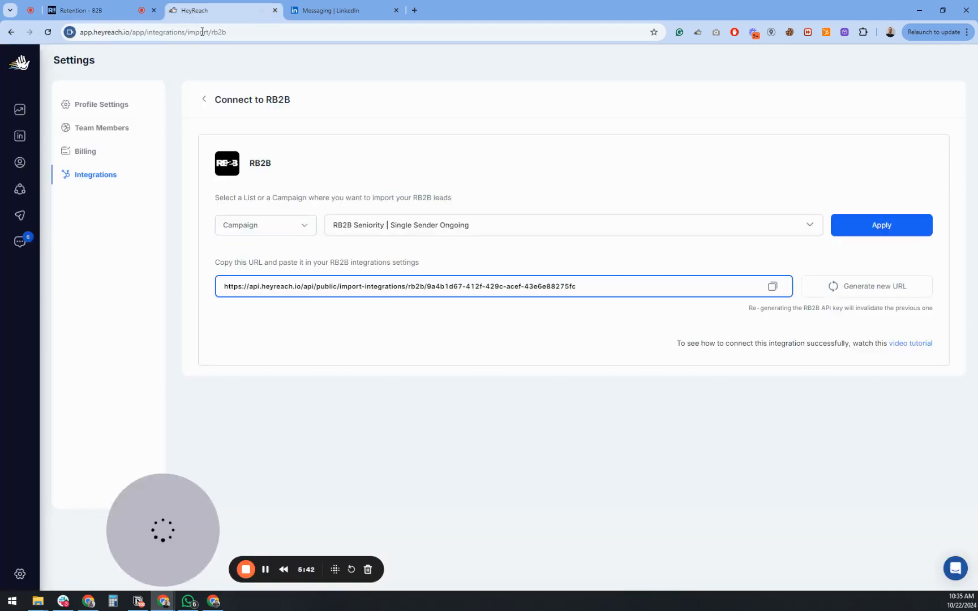
{"action": "left_click", "coordinate": [33, 165]}
{"action": "left_click", "coordinate": [145, 100]}
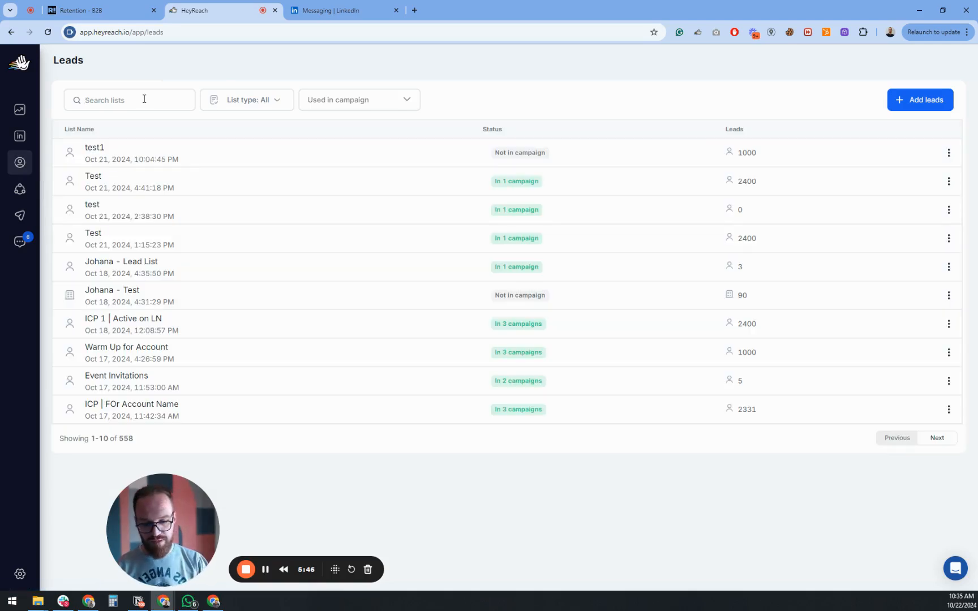
{"action": "type", "text": "rb2b"}
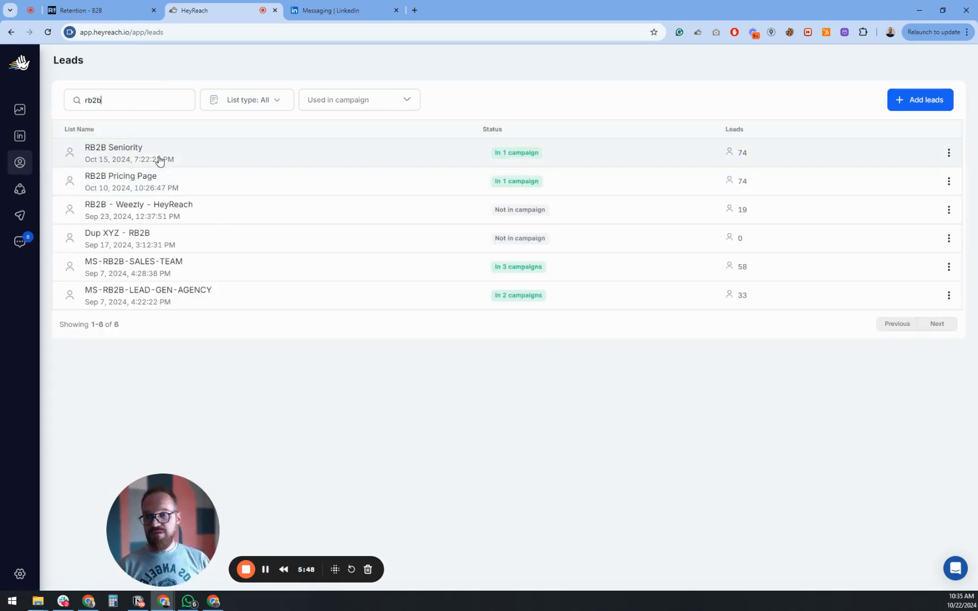
{"action": "left_click", "coordinate": [125, 153]}
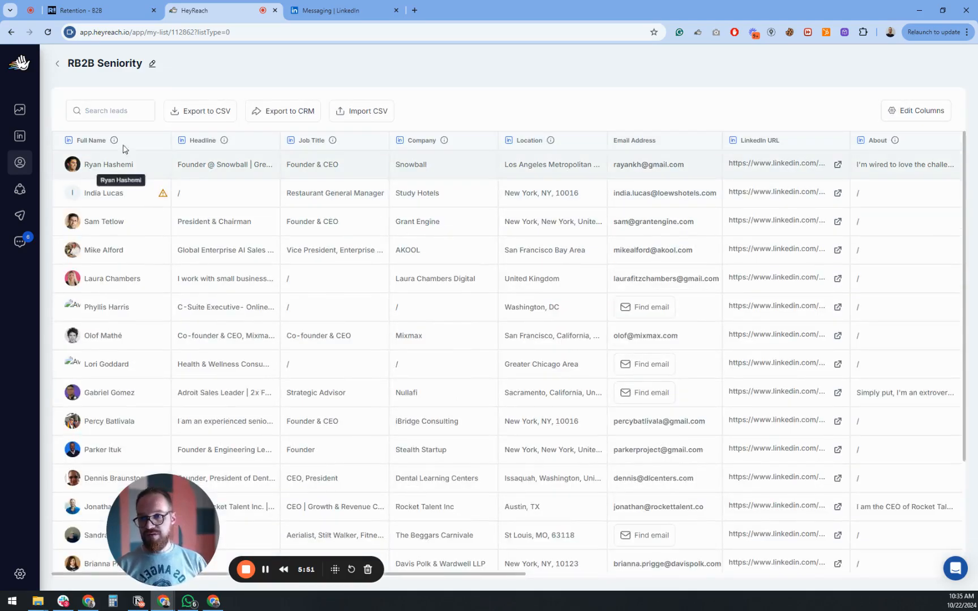
- Search the list for the test lead by first name, and view RB2B's webhook settings before returning to HeyReach
{"action": "left_click", "coordinate": [119, 109]}
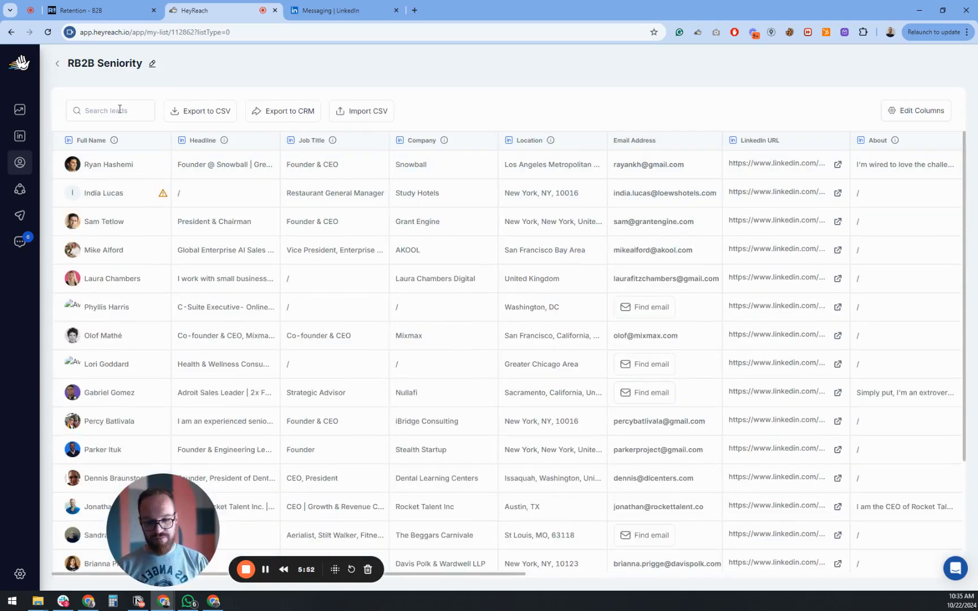
{"action": "type", "text": "adam"}
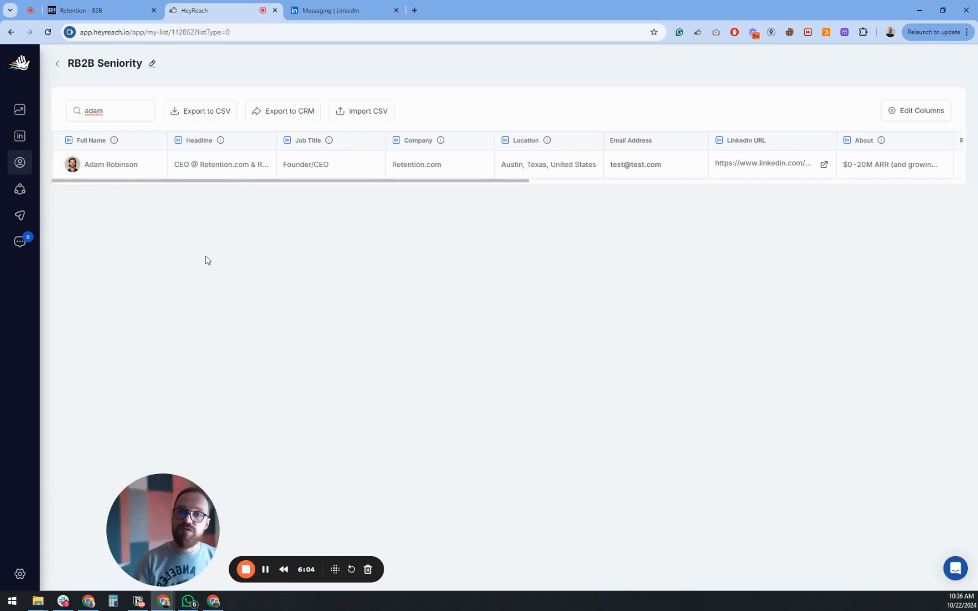
{"action": "left_click", "coordinate": [91, 11]}
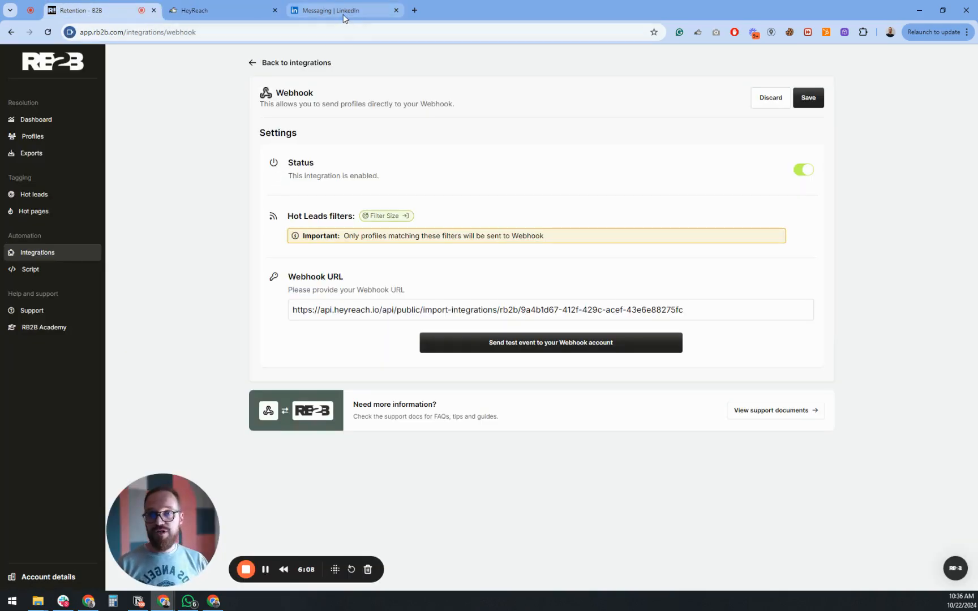
{"action": "left_click", "coordinate": [211, 9]}
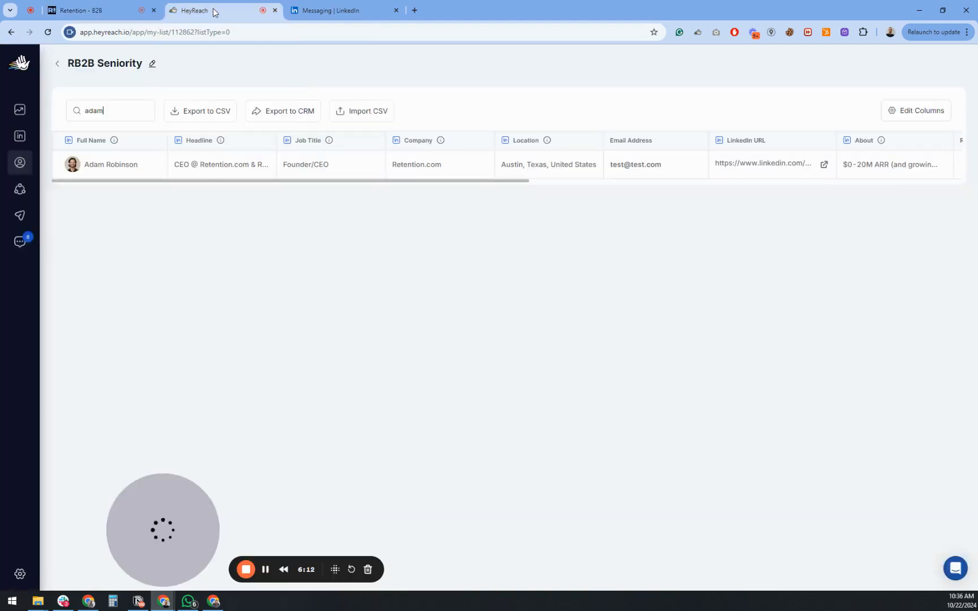